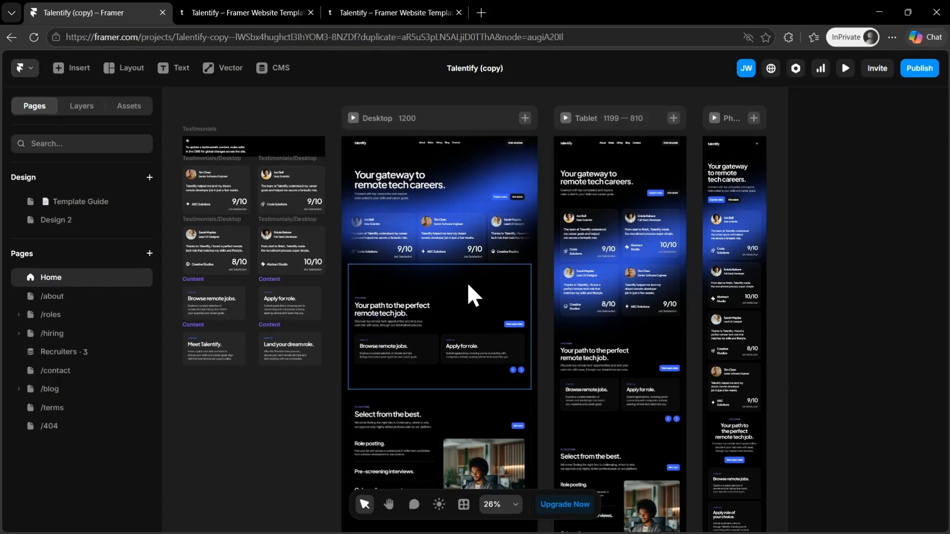
Step: Open the site's domain settings from the publish menu
left_click(915, 72)
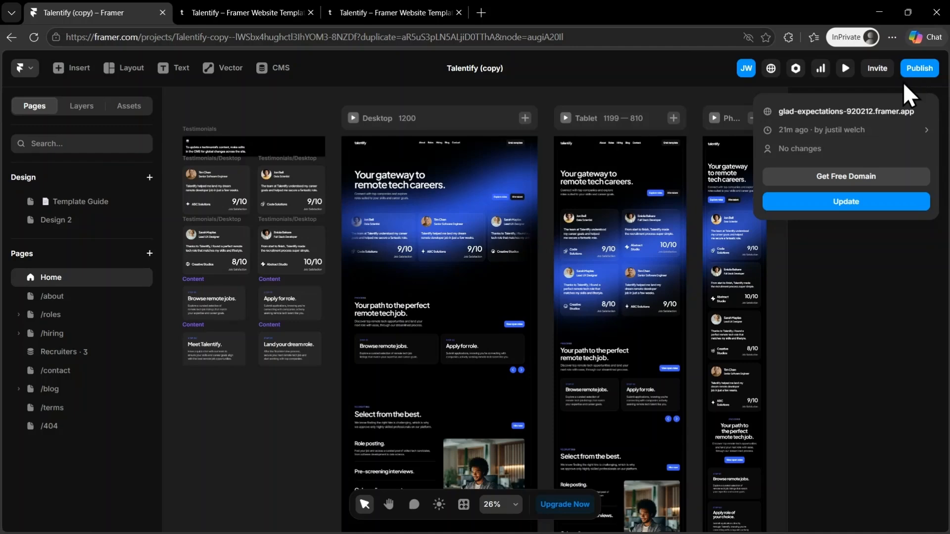
left_click(841, 179)
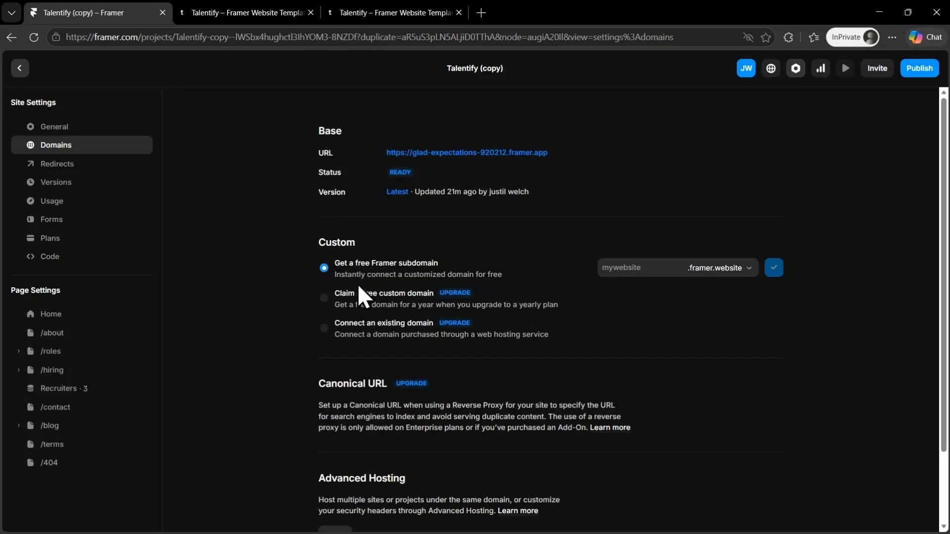
Step: Browse the available Framer subdomain extensions
left_click(623, 268)
left_click(735, 275)
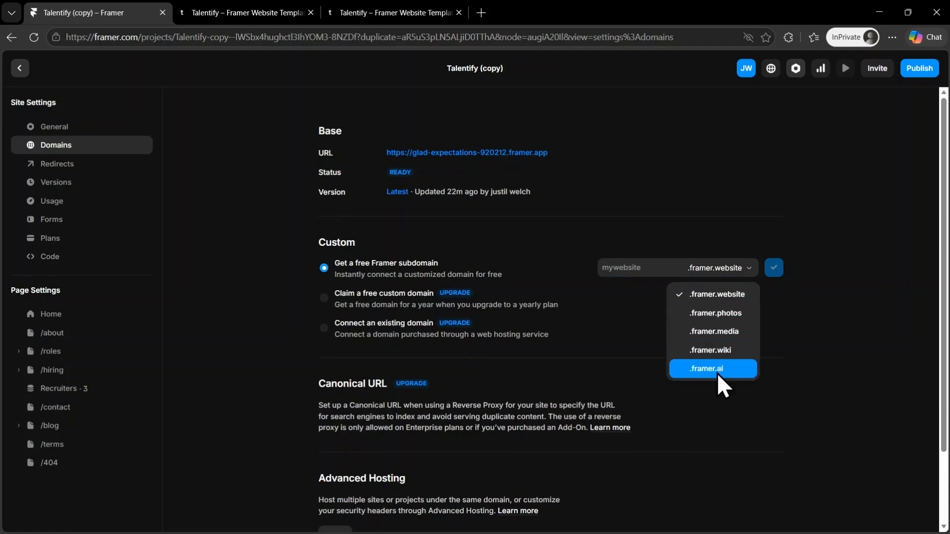
left_click(854, 297)
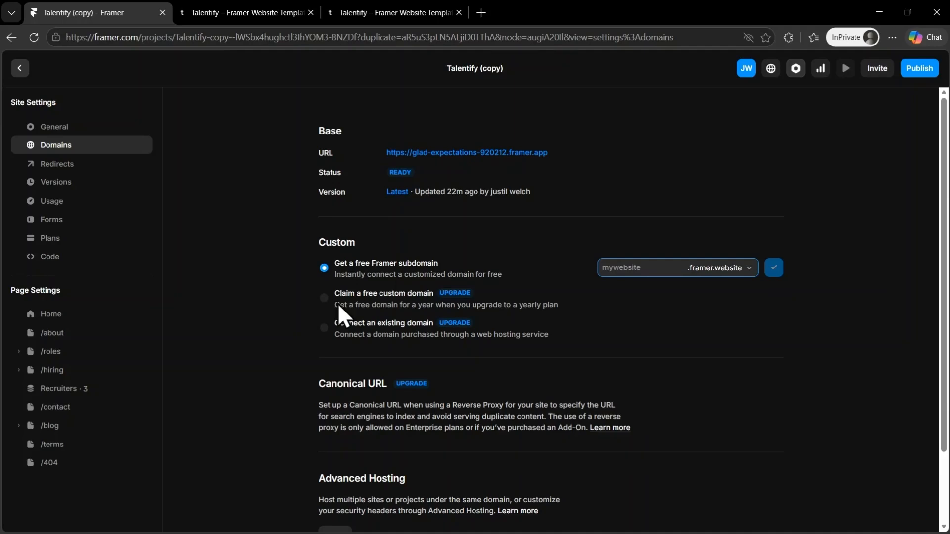
Step: Open the plans from the existing-domain option and subscribe the site to the Pro plan with monthly billing
left_click(370, 336)
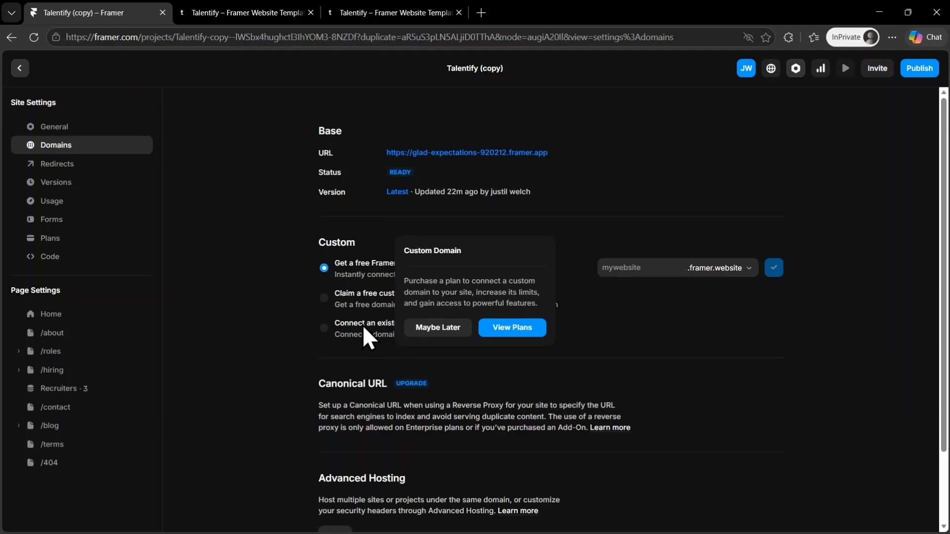
left_click(517, 329)
left_click(449, 193)
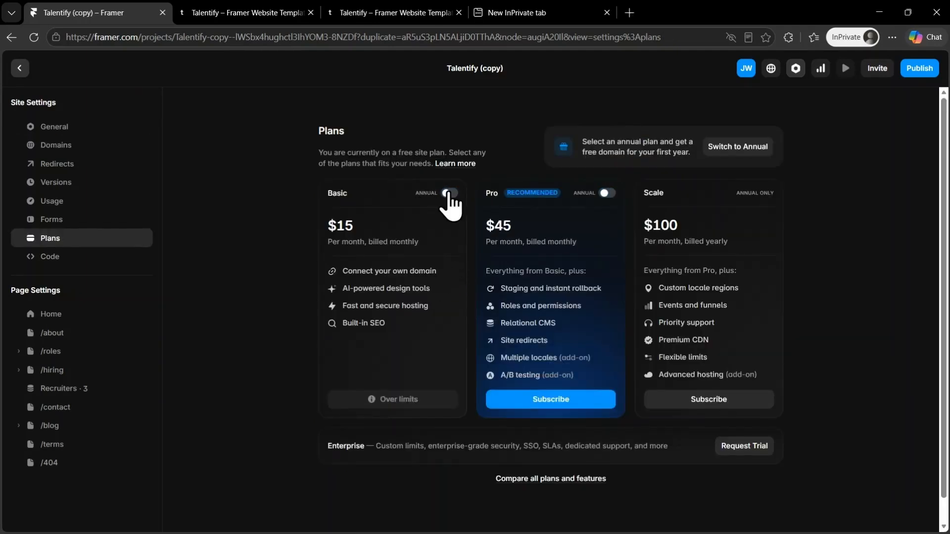
left_click(449, 194)
left_click(450, 193)
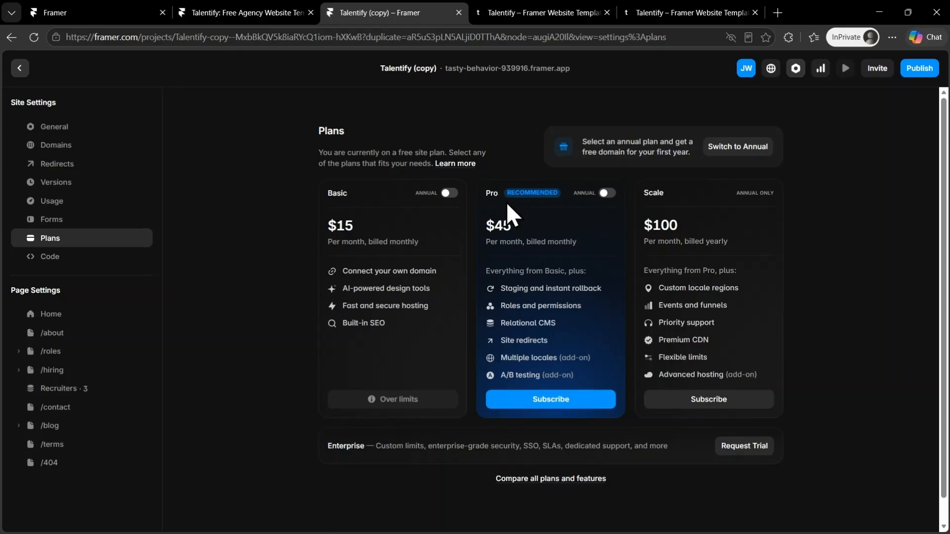
left_click(543, 400)
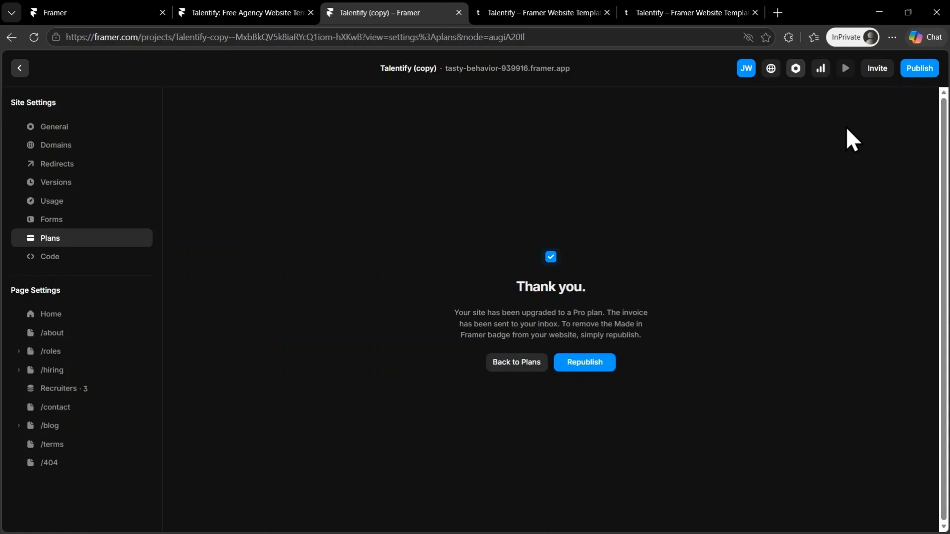
Step: Republish the site with an update
left_click(912, 70)
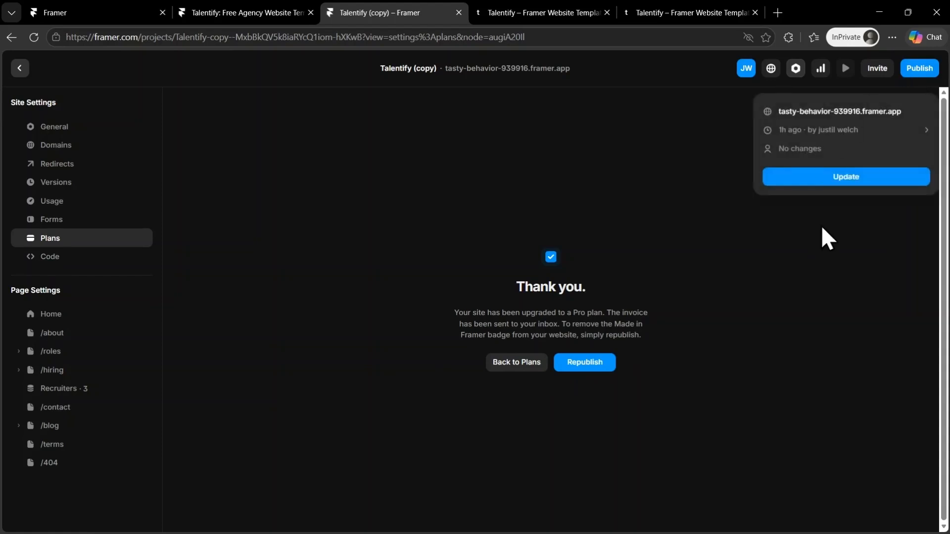
left_click(856, 179)
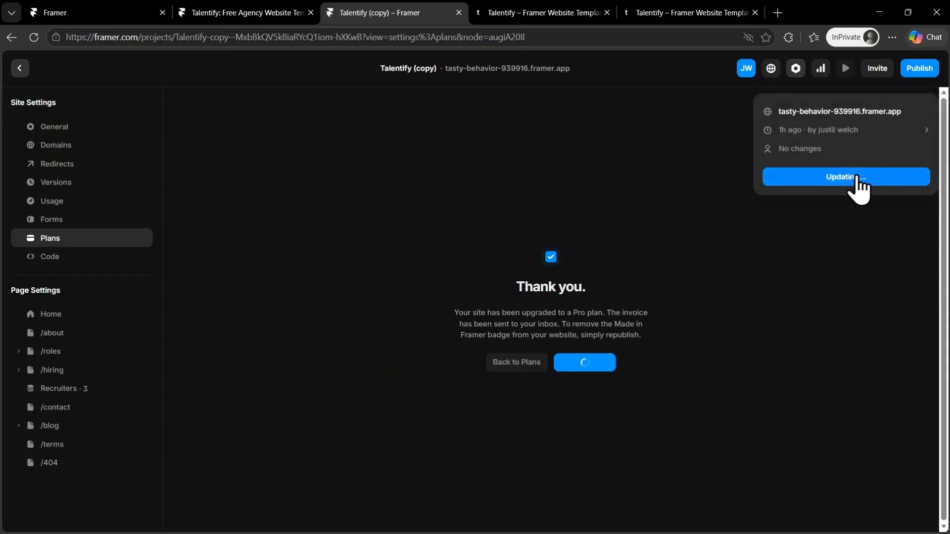
Step: Return to the domain settings and choose to connect an existing domain
left_click(870, 132)
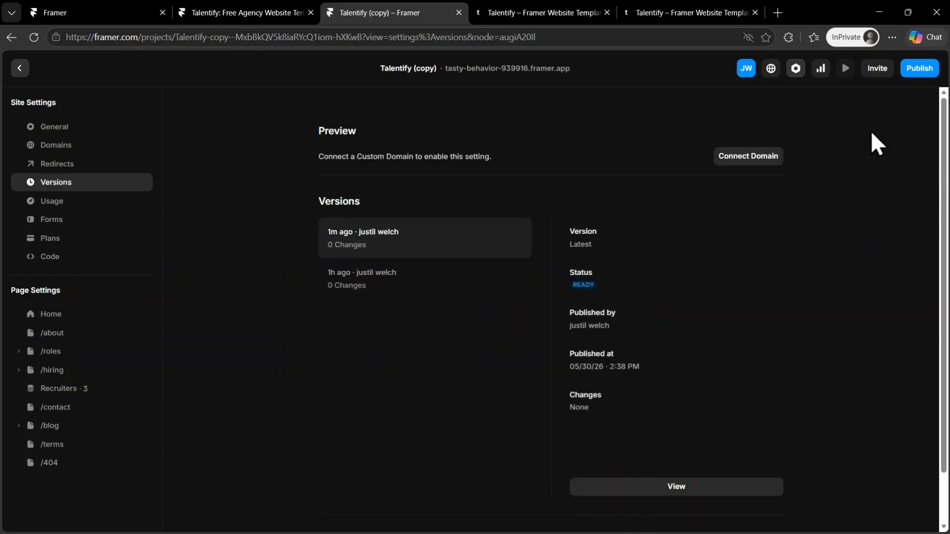
left_click(72, 148)
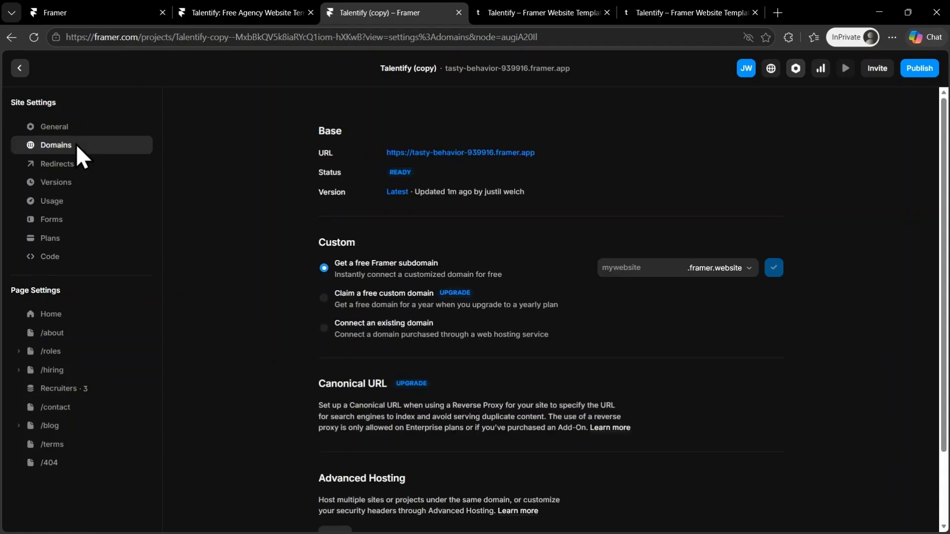
left_click(373, 334)
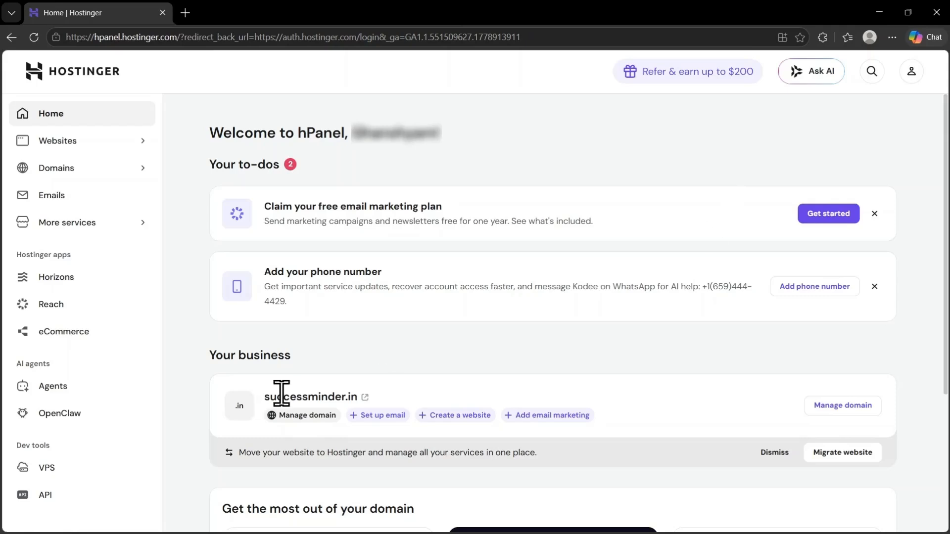
Step: Copy the domain name successminder.in from the Hostinger dashboard
left_click_drag(264, 397, 364, 393)
left_click(450, 333)
left_click_drag(264, 396, 357, 396)
key("ctrl+c")
right_click(357, 396)
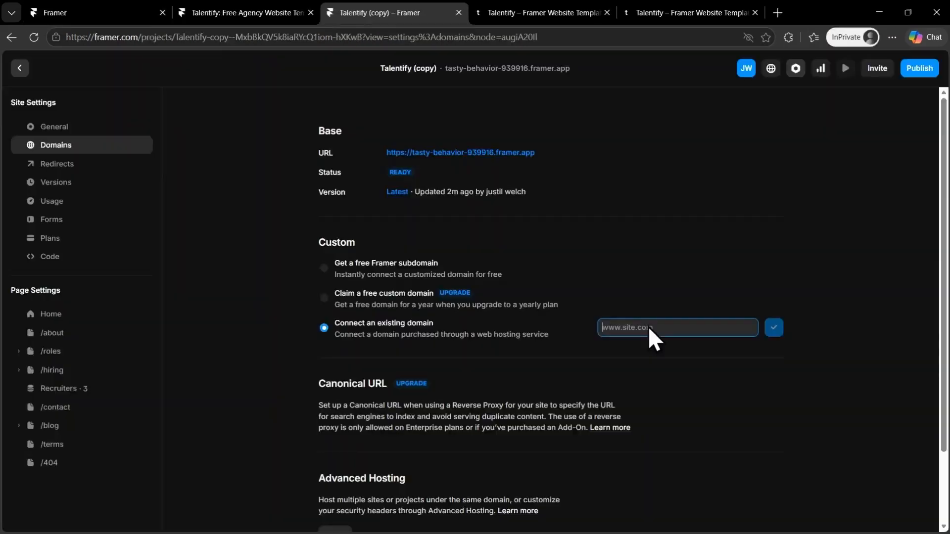
Step: Paste successminder.in as the existing domain to connect and confirm it
right_click(648, 326)
left_click(707, 157)
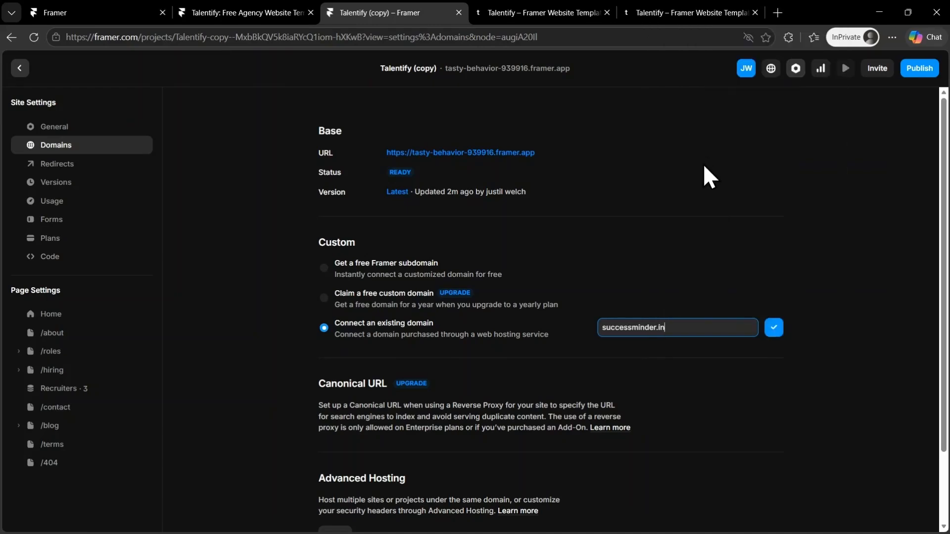
left_click(774, 328)
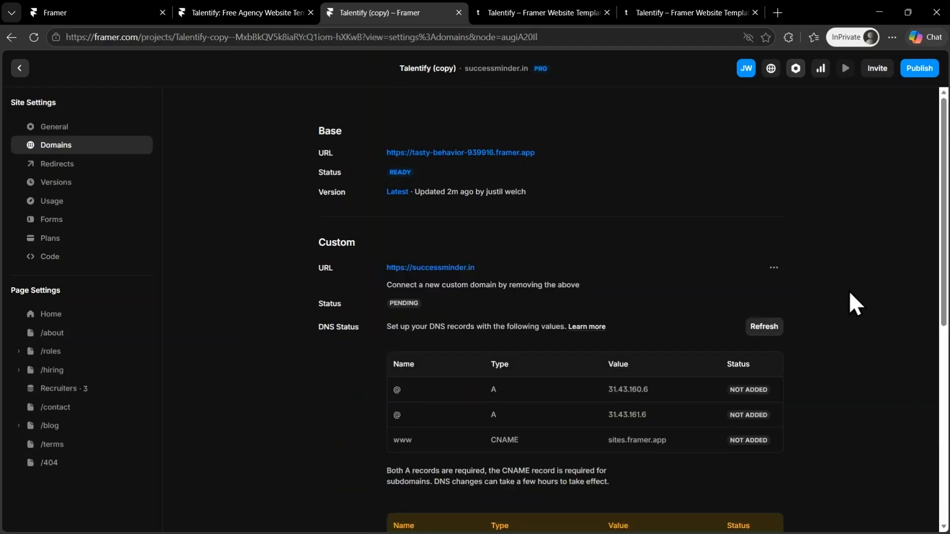
Step: Review the required DNS records, then open successminder.in's DNS / Nameservers page in Hostinger
scroll(870, 294, "down", 3)
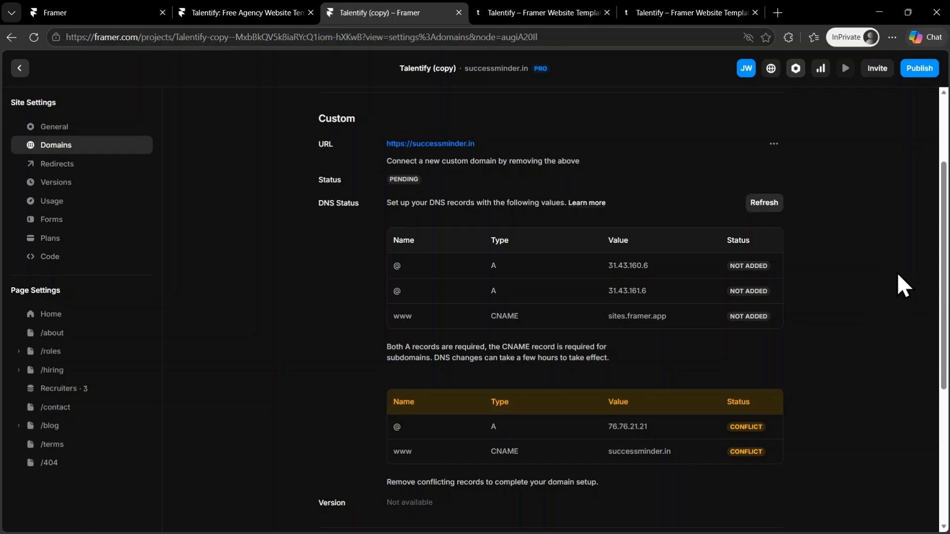
left_click(615, 267)
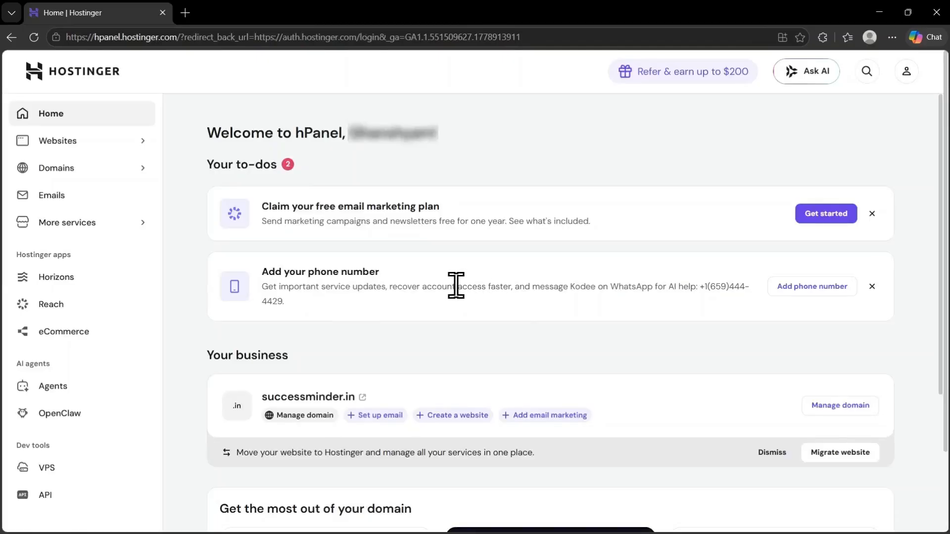
left_click(92, 170)
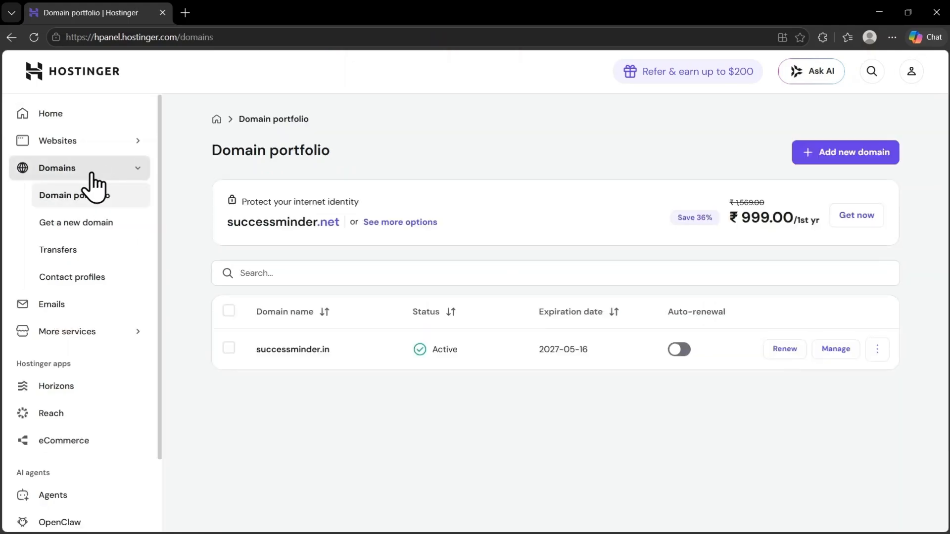
left_click(836, 350)
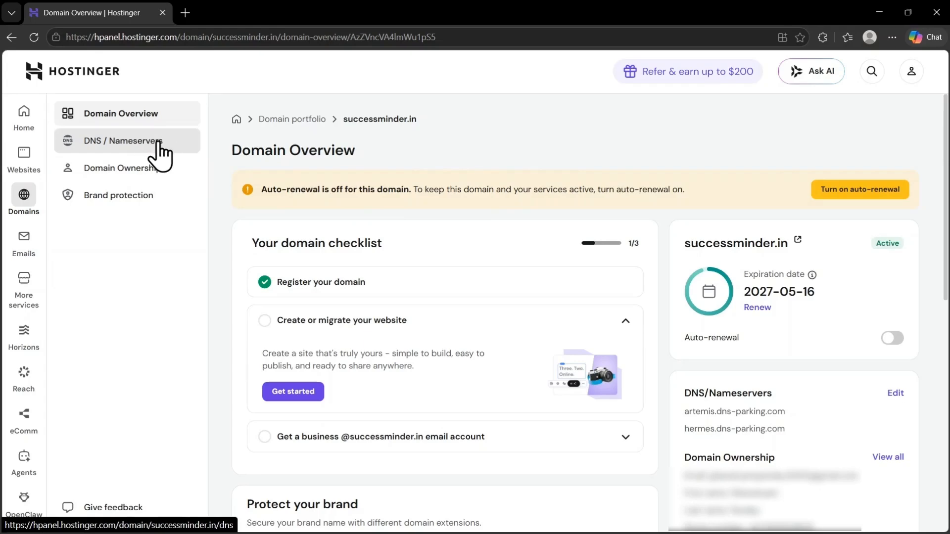
left_click(158, 143)
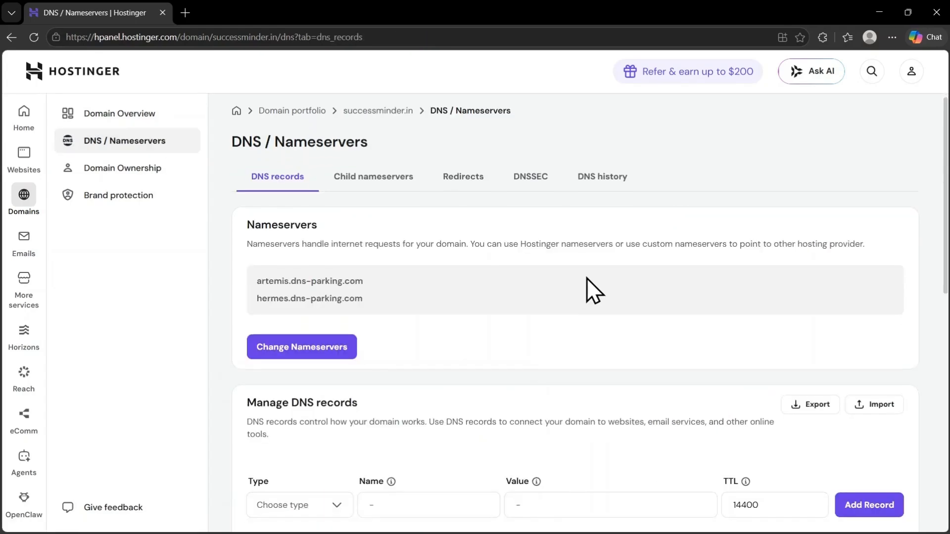
scroll(587, 291, "down", 4)
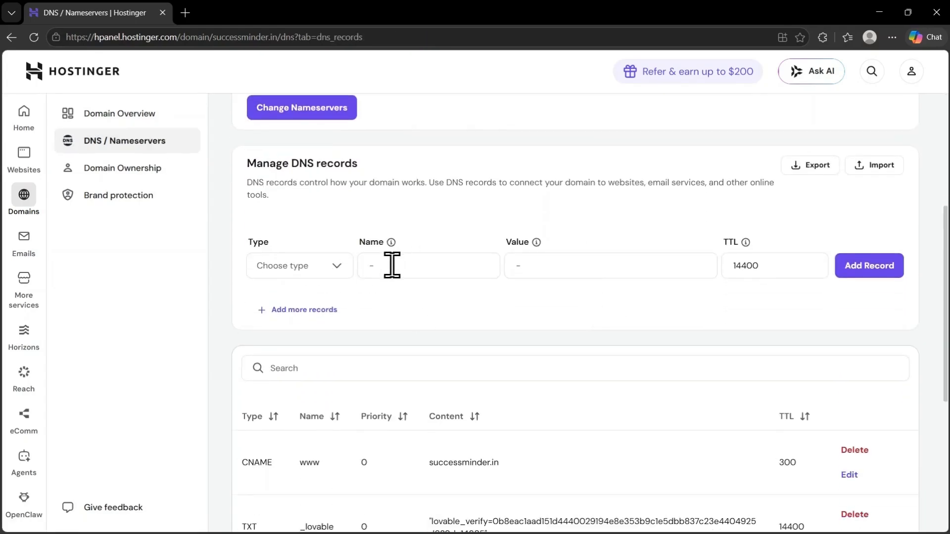
Step: Add an A record named @ with value 31.43.160.6 and confirm the additional record
left_click(337, 270)
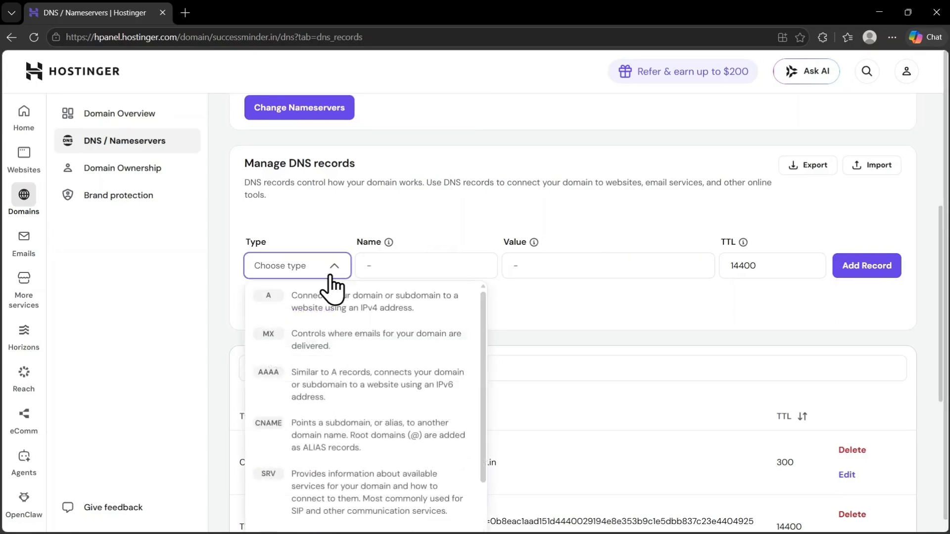
left_click(376, 299)
left_click(455, 275)
type("@")
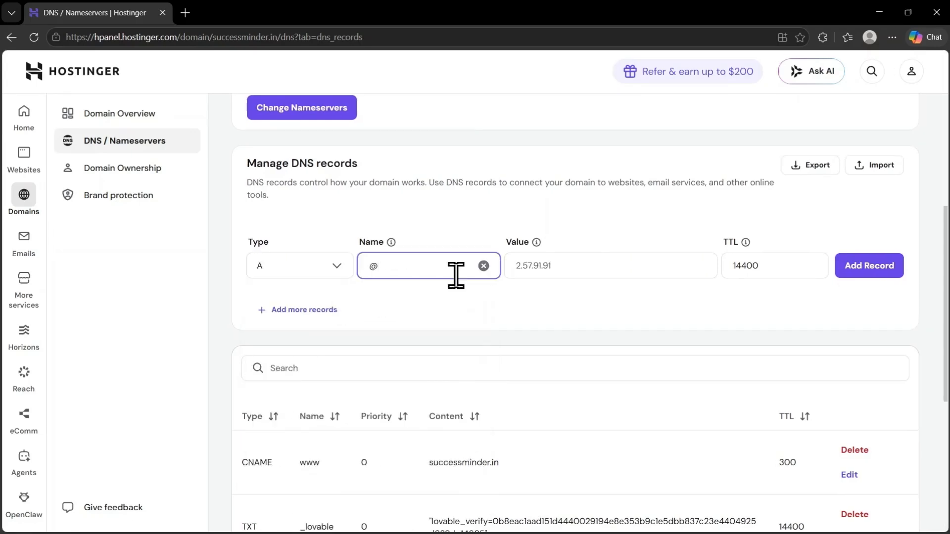
left_click(584, 260)
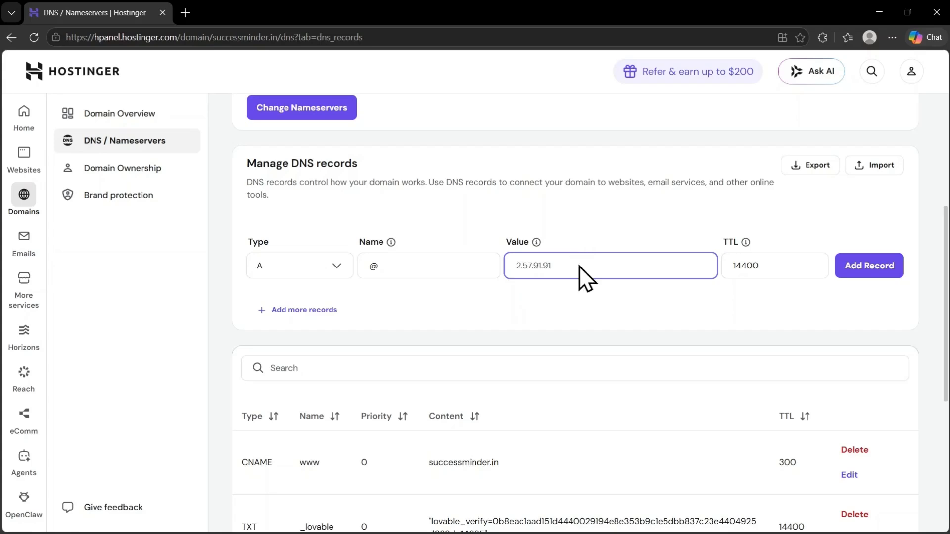
right_click(579, 266)
left_click(610, 353)
left_click(670, 321)
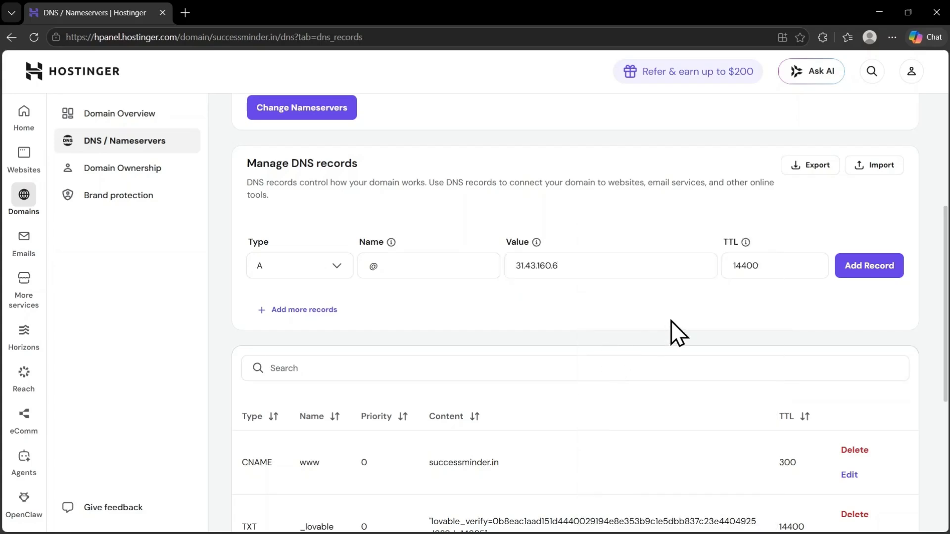
left_click(873, 267)
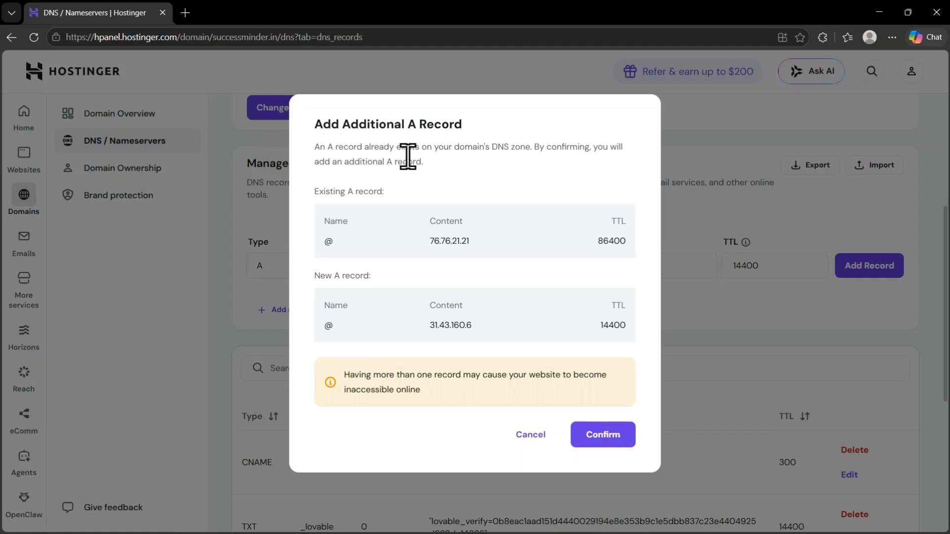
left_click(595, 423)
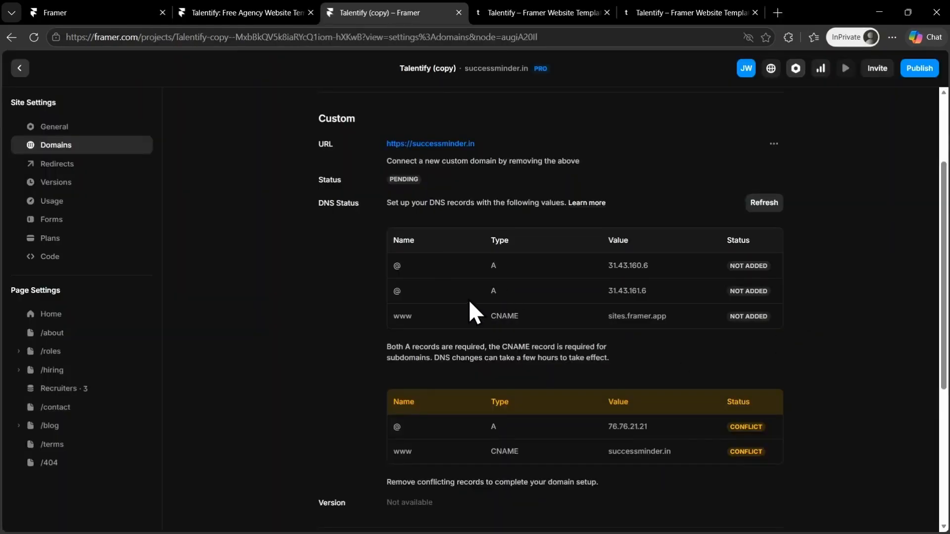
Step: Add a second A record named @ with value 31.43.161.6 and confirm it
left_click(618, 292)
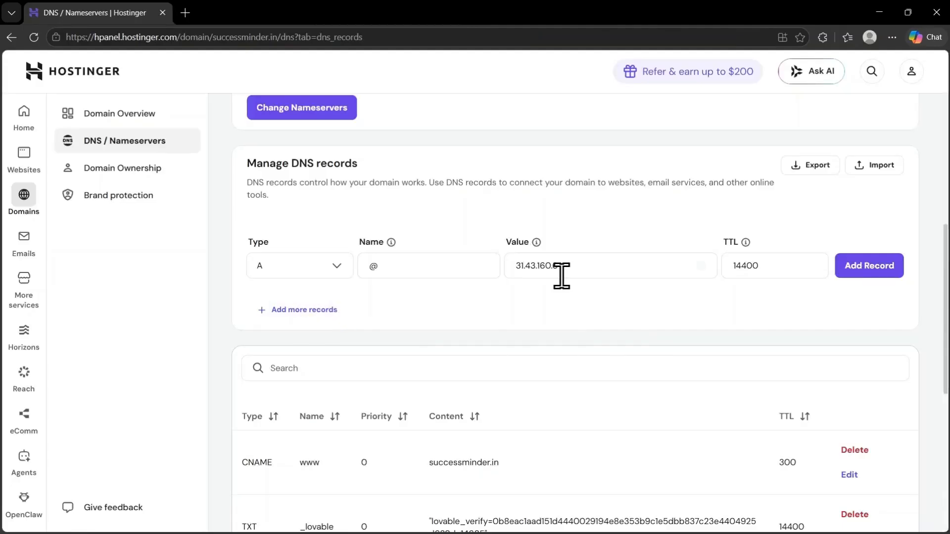
double_click(597, 266)
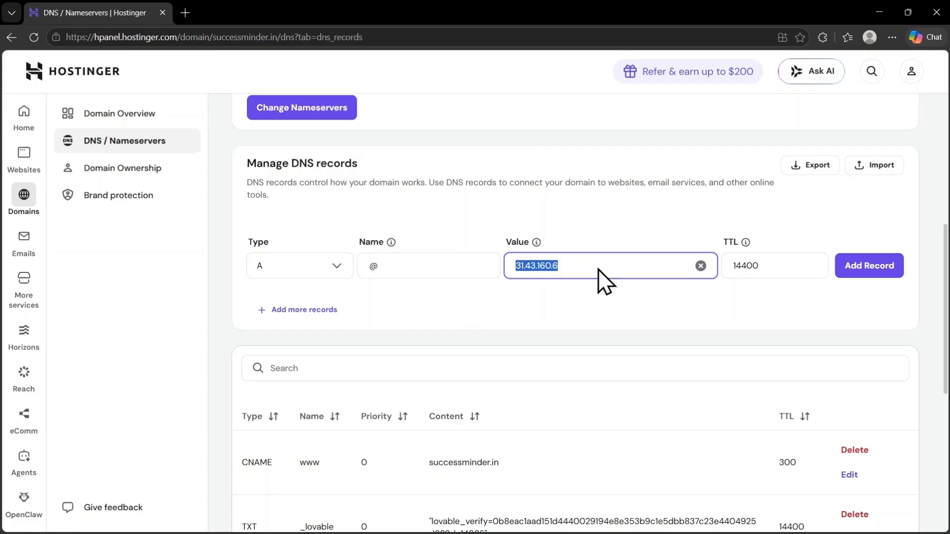
right_click(598, 269)
left_click(621, 313)
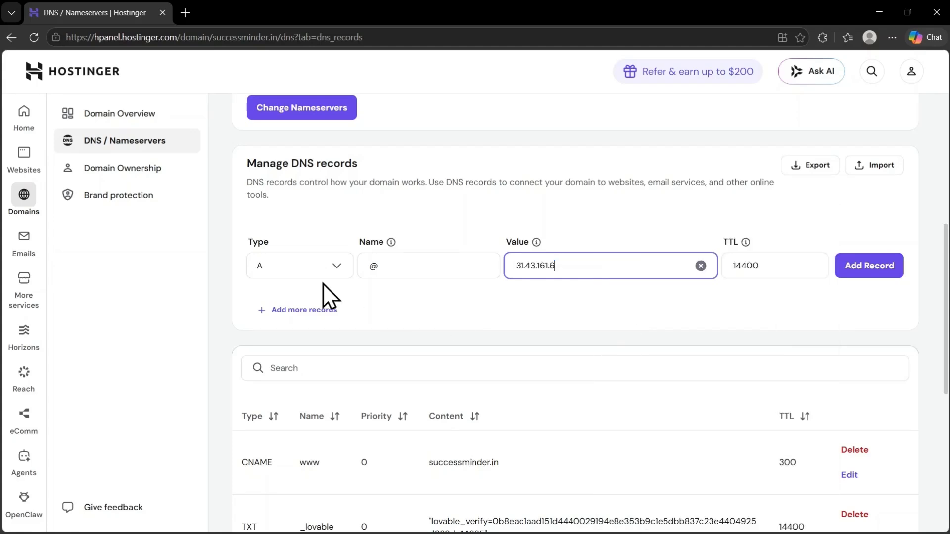
left_click(880, 271)
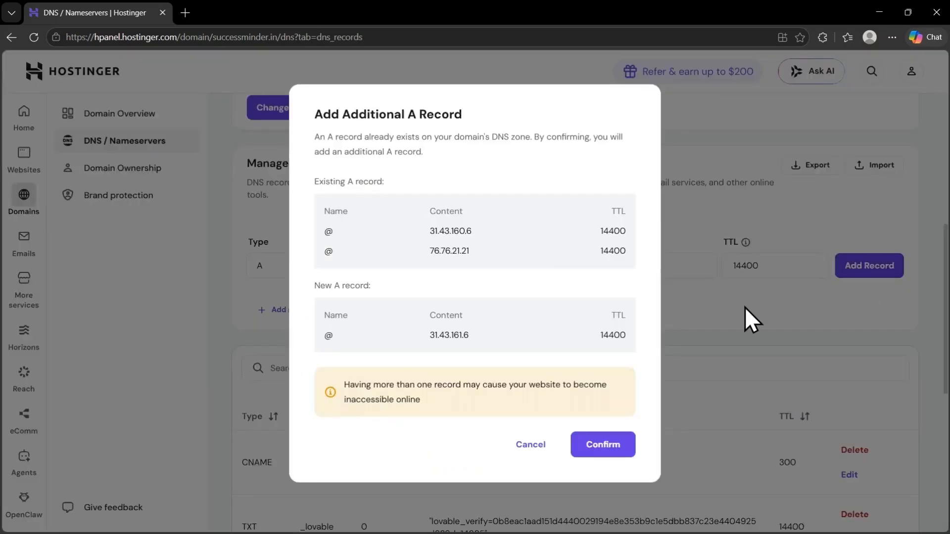
left_click(591, 444)
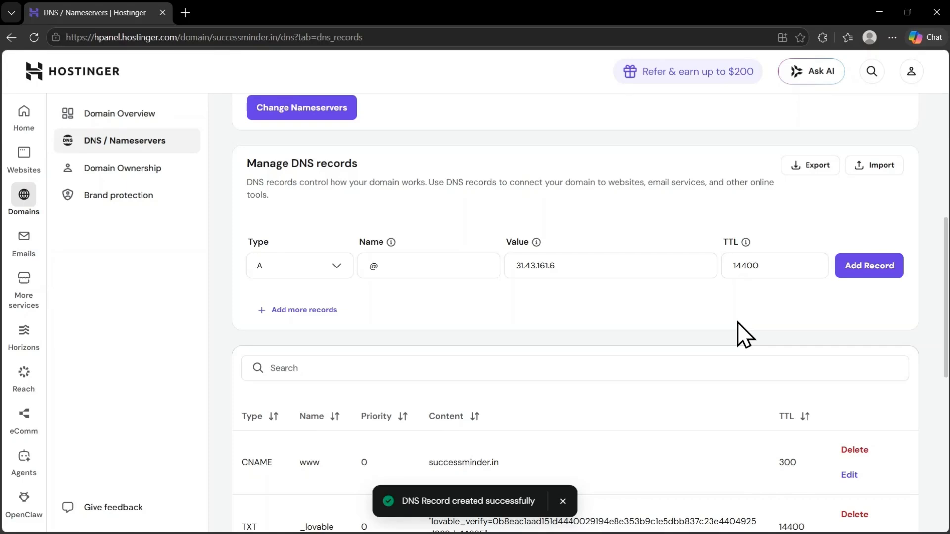
Step: Copy the CNAME value sites.framer.app from Framer and add a CNAME record named www targeting it
key("alt+Tab")
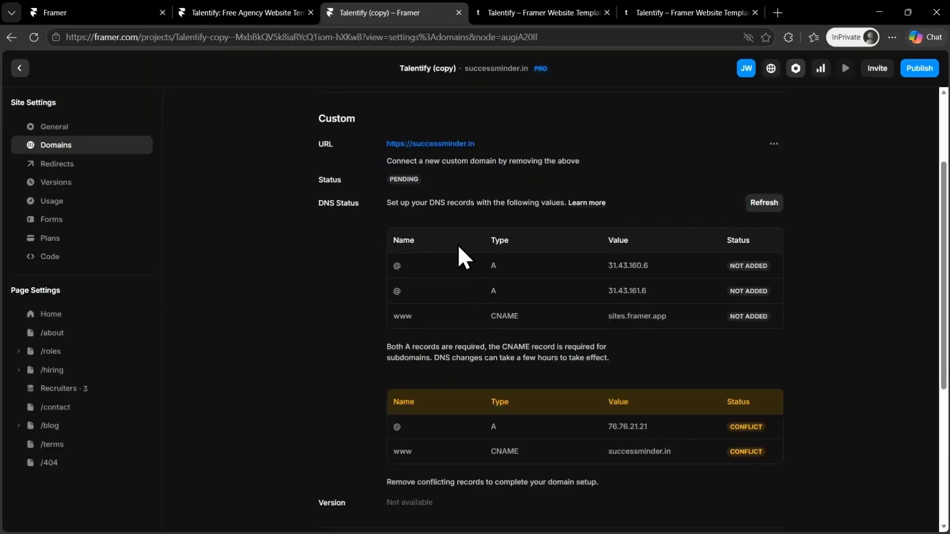
left_click(631, 316)
key("alt+Tab")
left_click(333, 269)
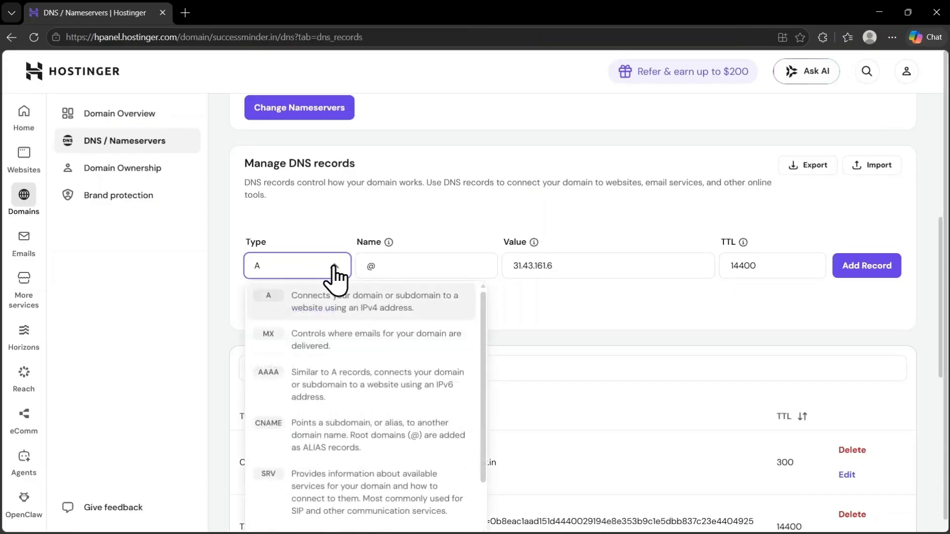
scroll(378, 411, "down", 1)
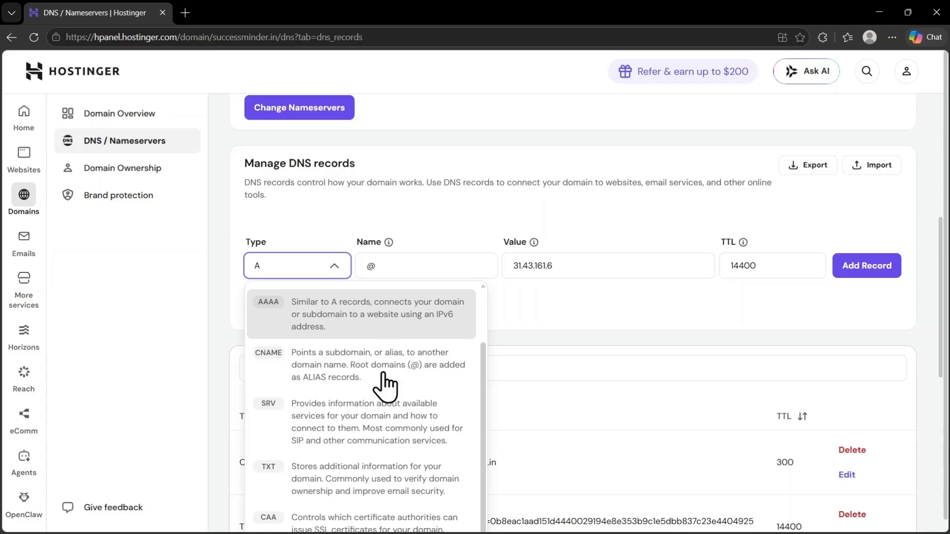
left_click(384, 377)
left_click(424, 267)
type("www")
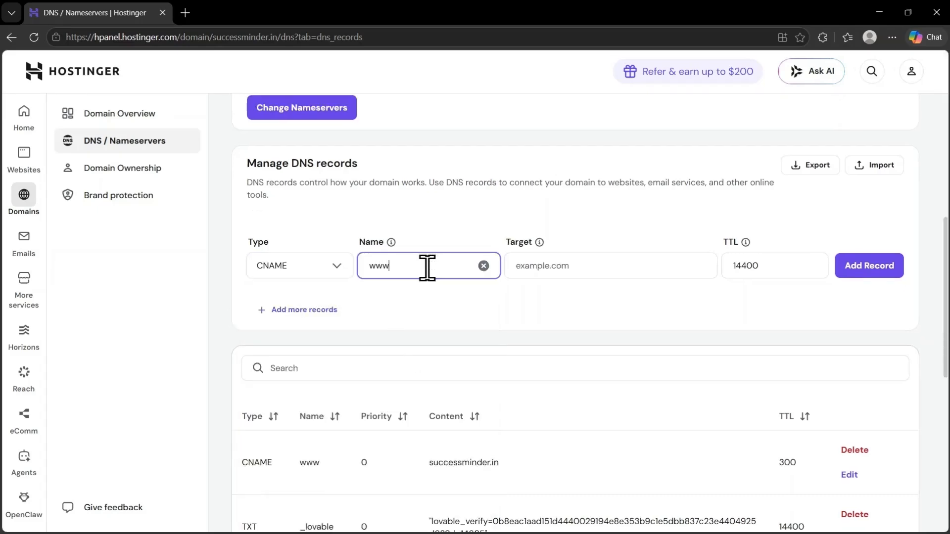
left_click(545, 269)
right_click(545, 269)
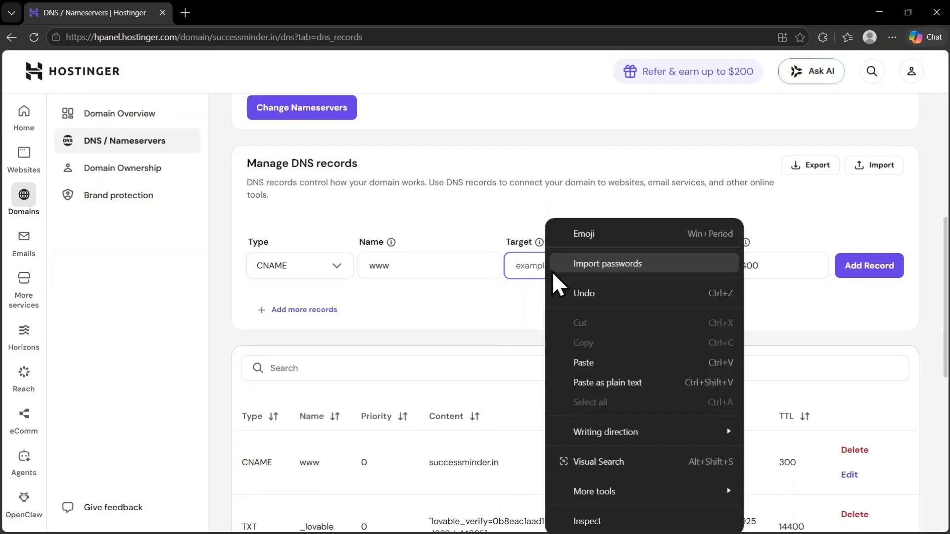
left_click(585, 362)
left_click(871, 270)
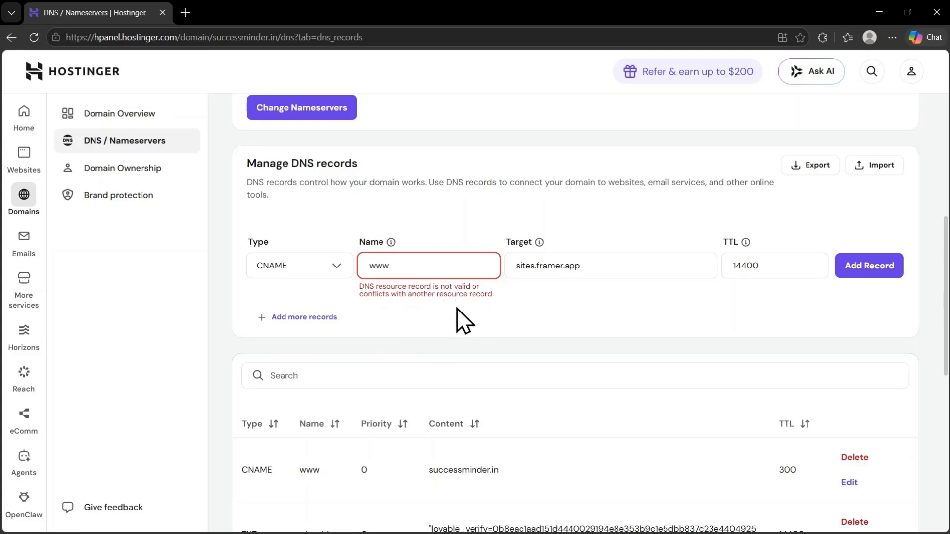
Step: Delete the existing www CNAME record pointing to successminder.in and resubmit the new www CNAME record
scroll(489, 298, "down", 1)
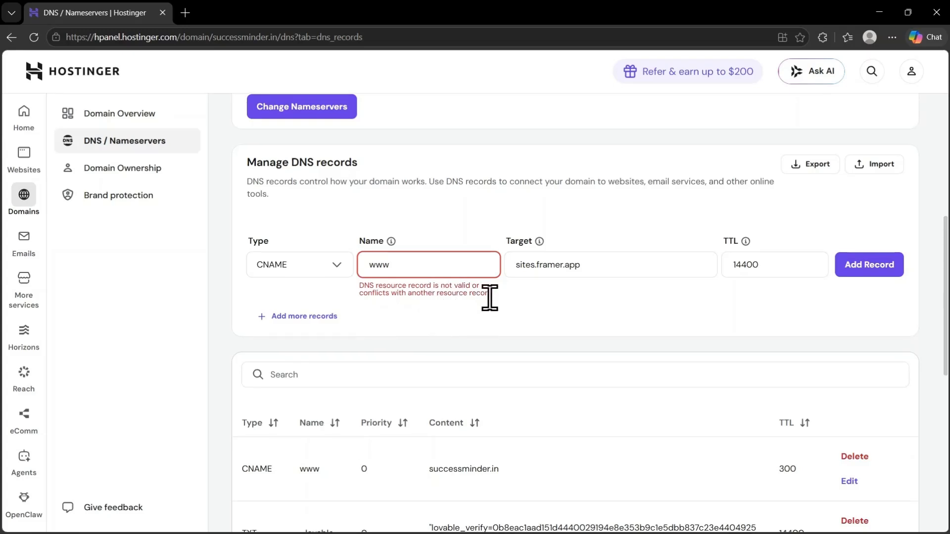
scroll(489, 298, "down", 3)
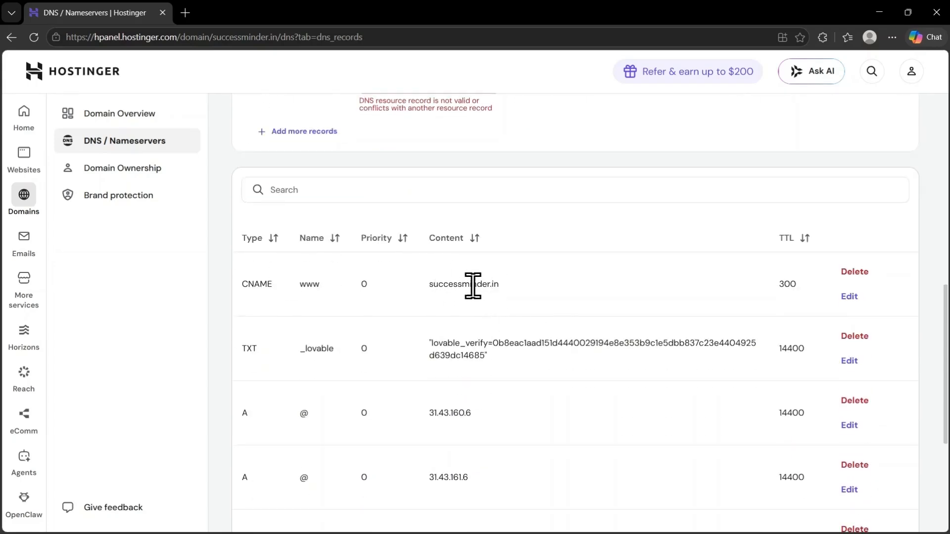
left_click(854, 271)
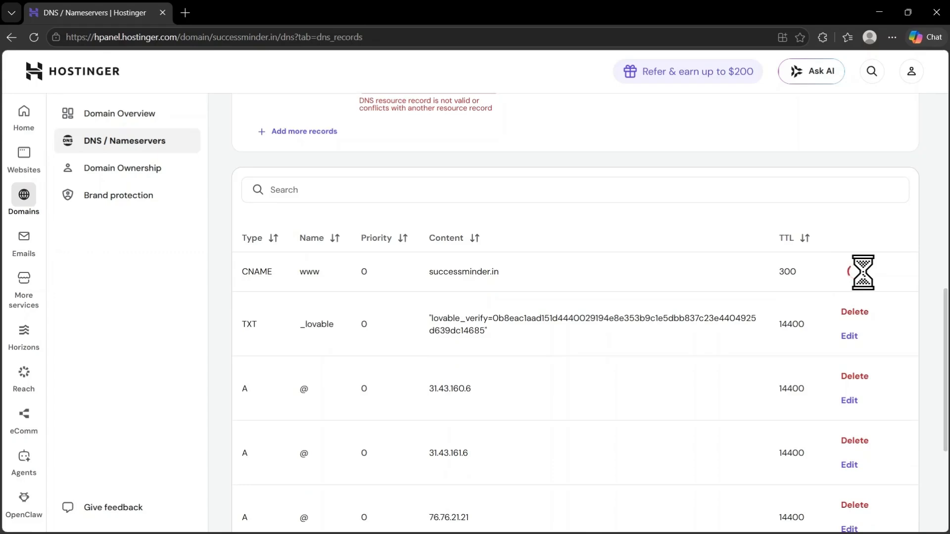
left_click(869, 267)
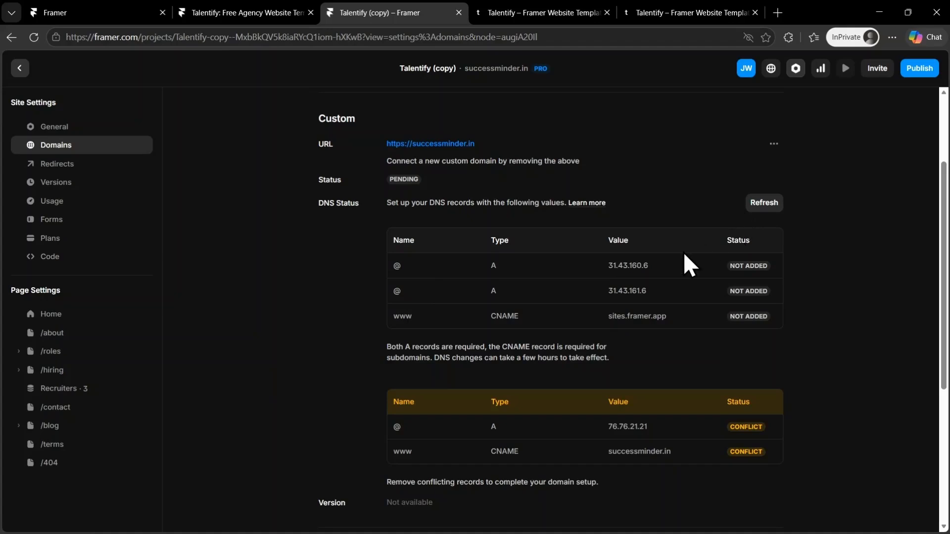
Step: Check Framer's conflicting records, then delete the A record with value 76.76.21.21 in Hostinger
scroll(684, 251, "down", 1)
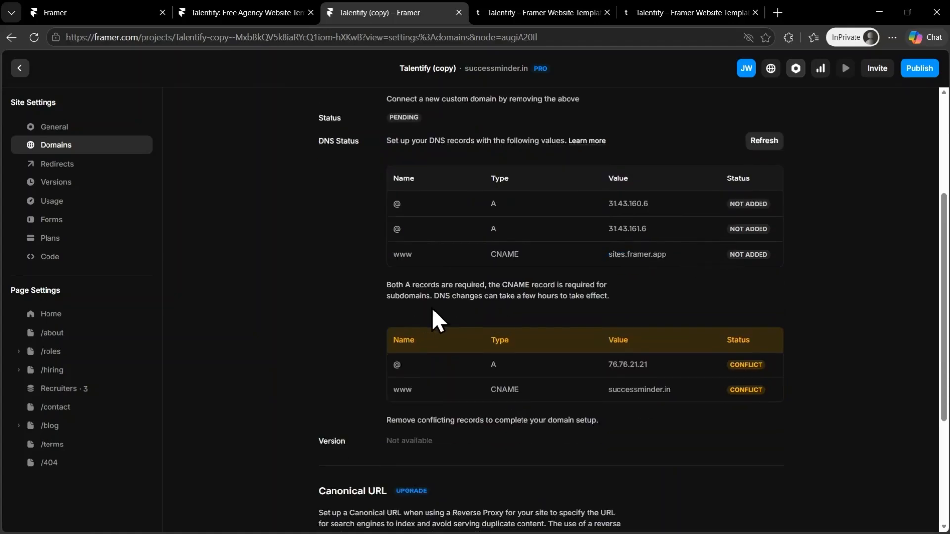
scroll(433, 310, "down", 1)
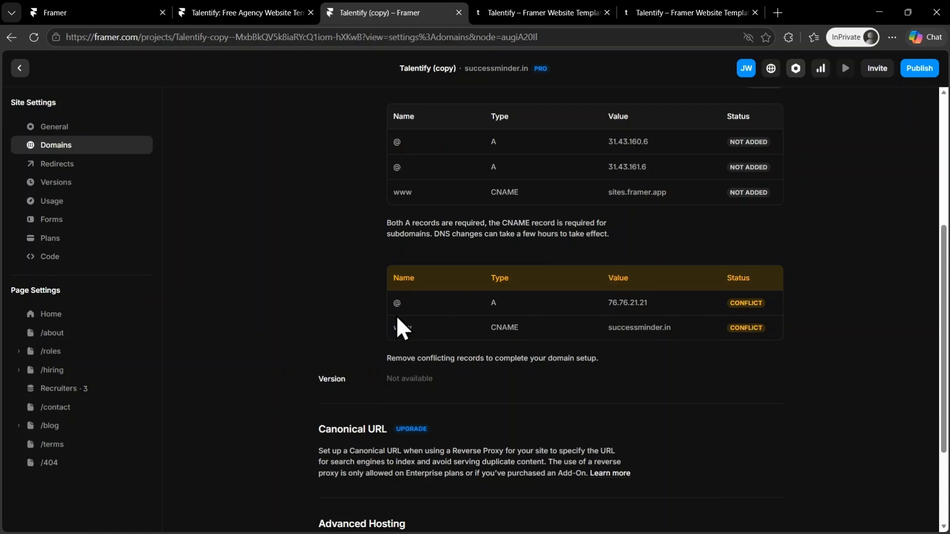
left_click_drag(397, 319, 492, 319)
key("alt+Tab")
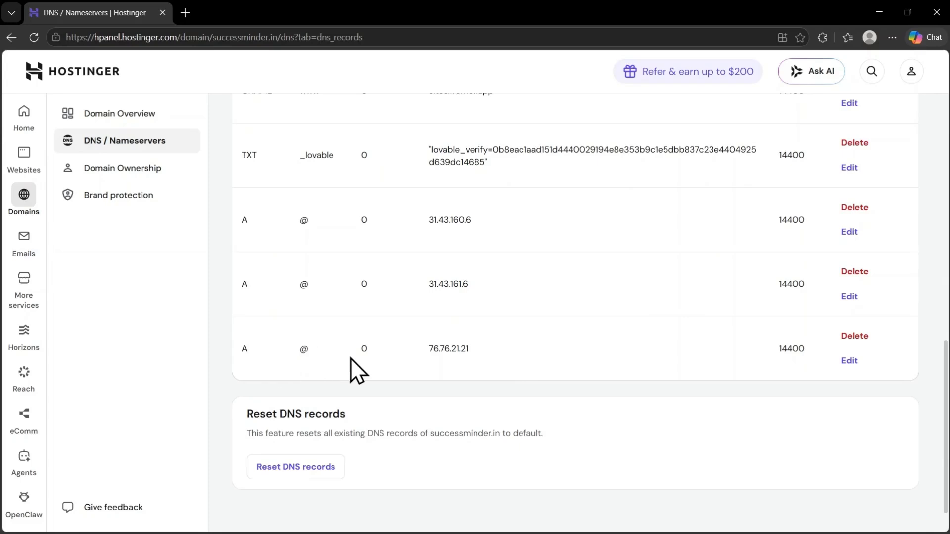
double_click(440, 357)
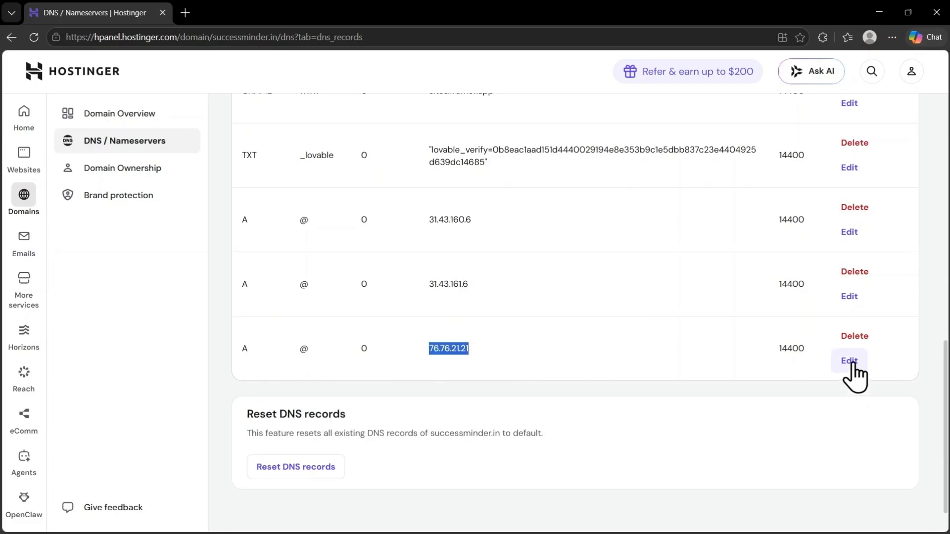
left_click(858, 340)
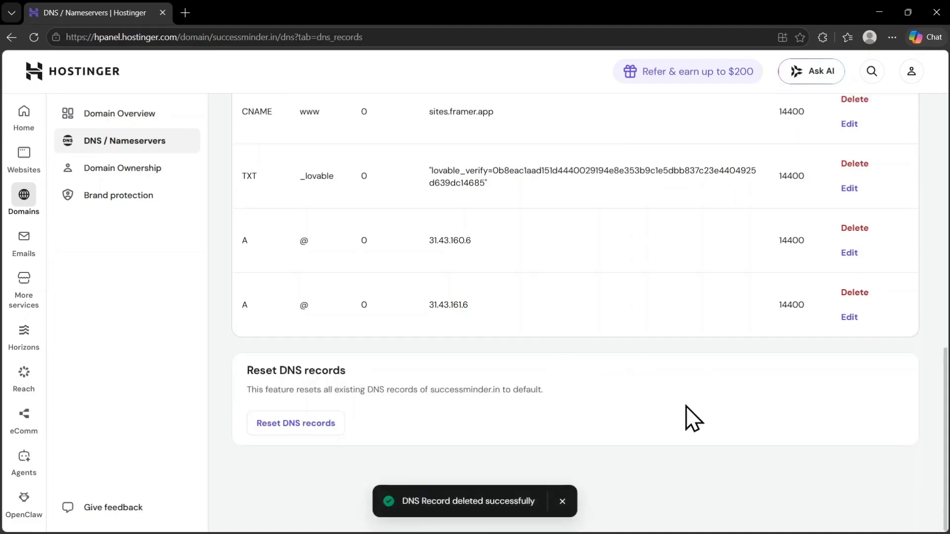
scroll(629, 366, "up", 2)
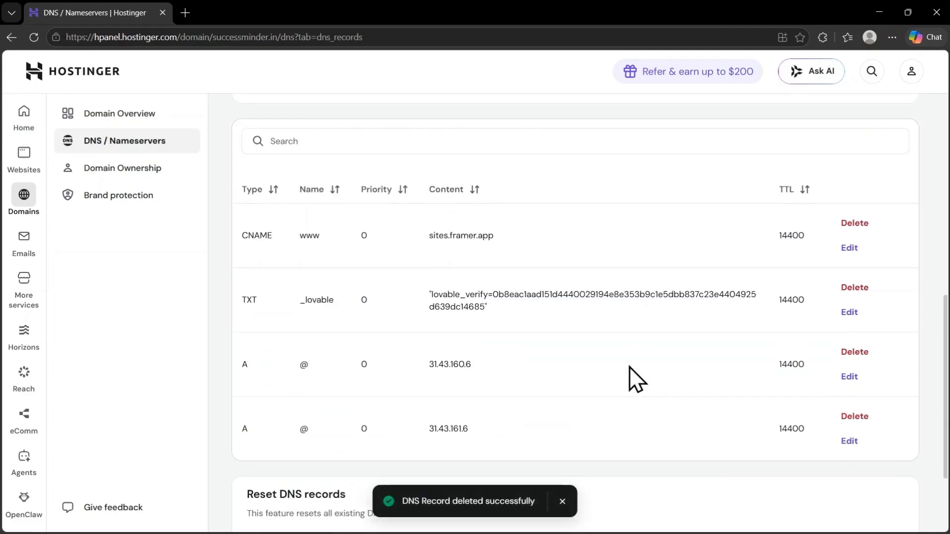
key("alt+Tab")
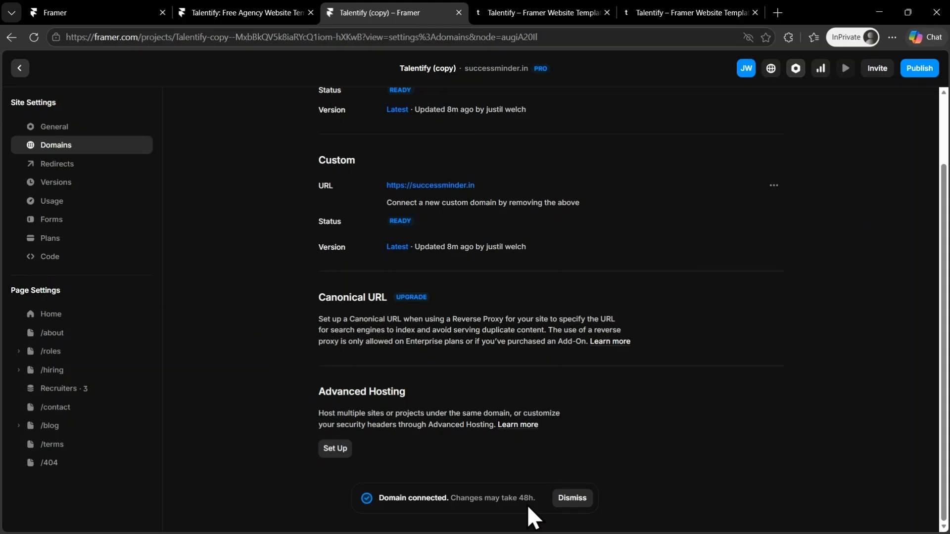
scroll(651, 311, "up", 2)
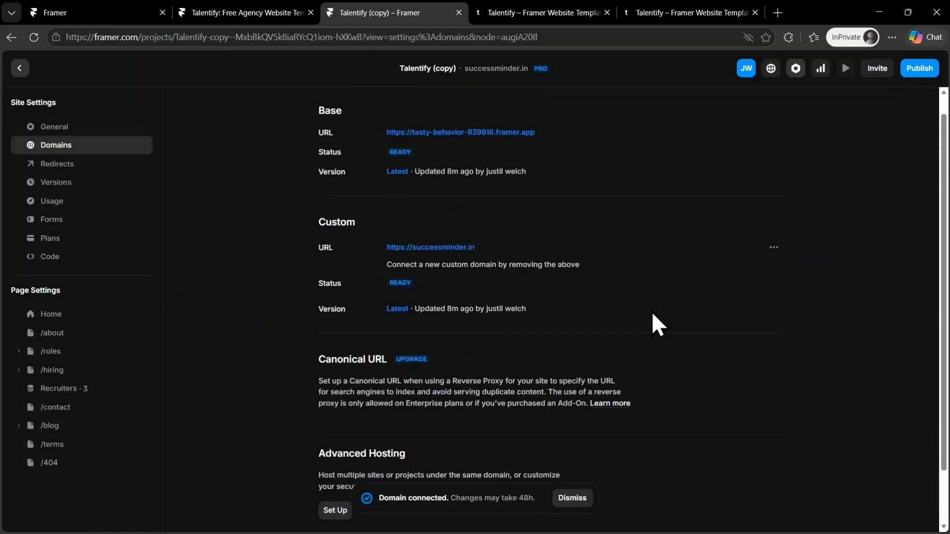
left_click(441, 248)
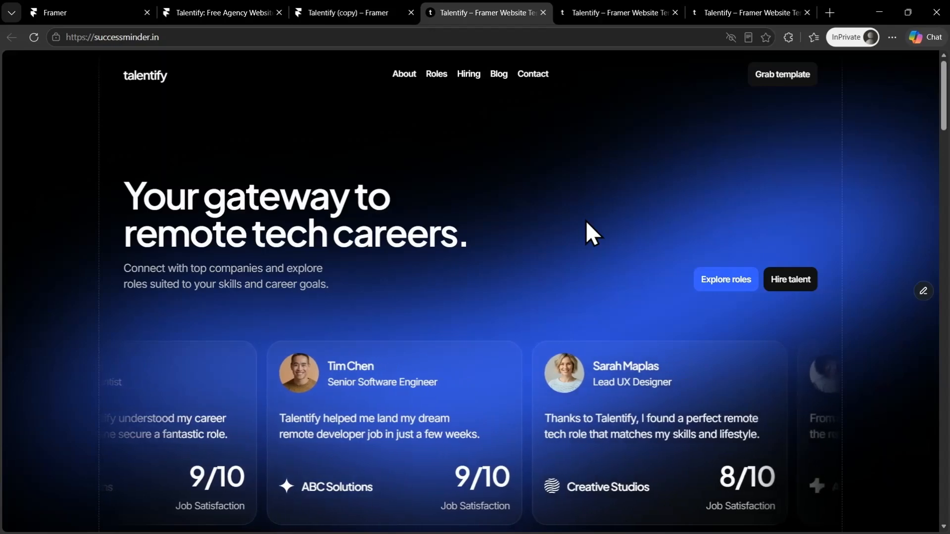
scroll(585, 220, "down", 3)
scroll(649, 136, "down", 10)
Step: Open the base tasty-behavior-939916.framer.app URL, then return to the Framer domain settings
left_click(377, 10)
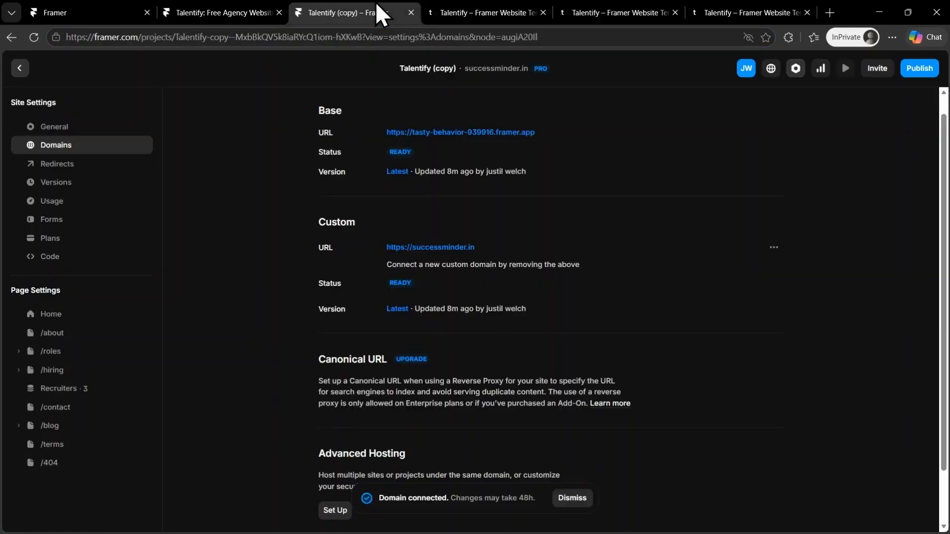
left_click(462, 134)
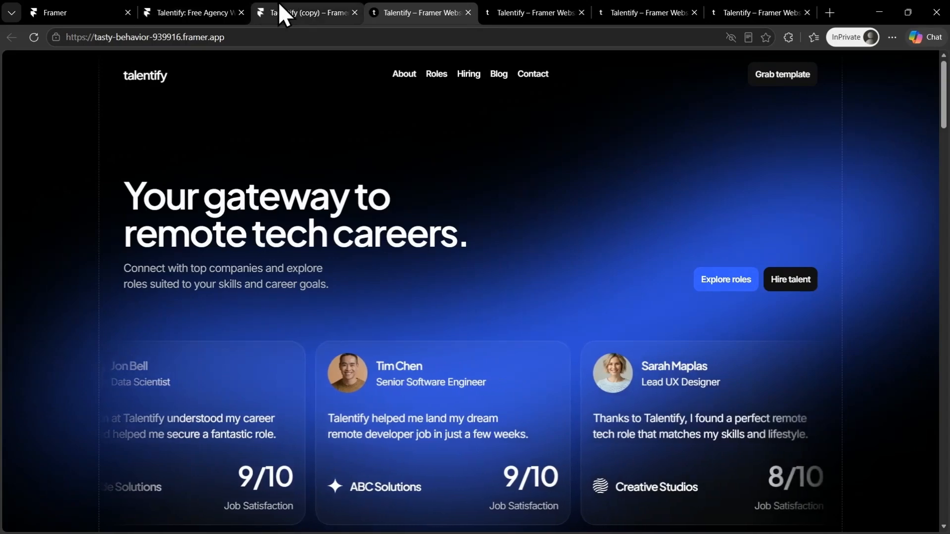
left_click(281, 5)
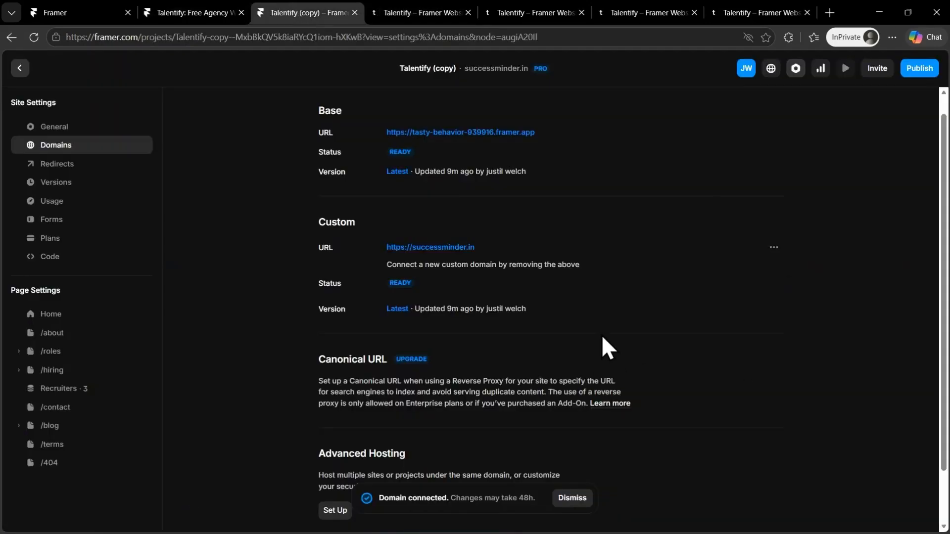